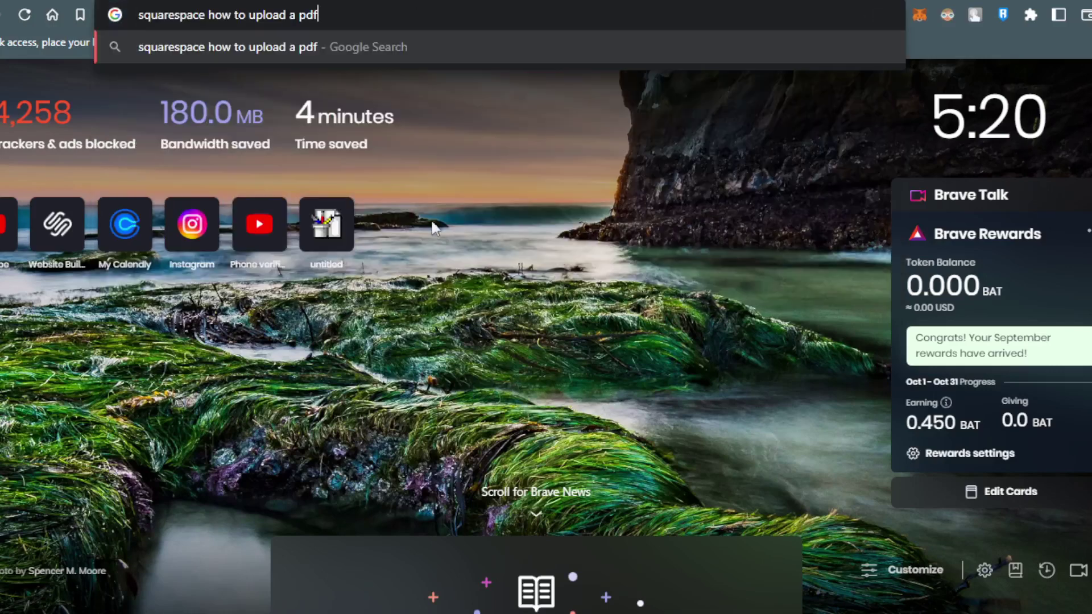
Replace the search query in Brave's address bar with squarespace.com and load the site.
{"action": "left_click_drag", "start_coordinate": [328, 15], "coordinate": [143, 23]}
{"action": "left_click", "coordinate": [513, 151]}
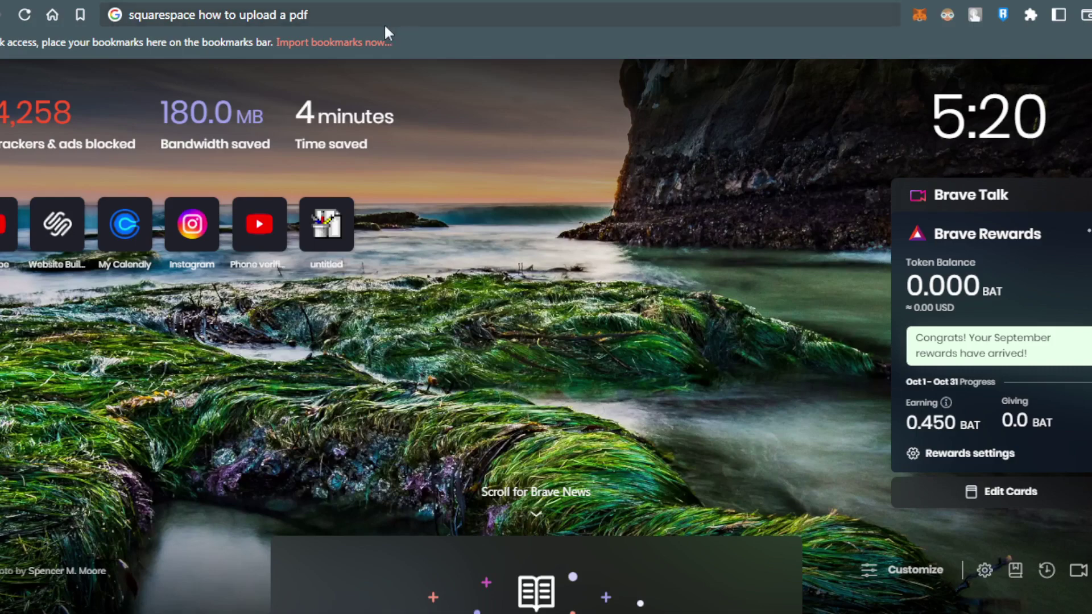
{"action": "left_click_drag", "start_coordinate": [384, 23], "coordinate": [206, 21]}
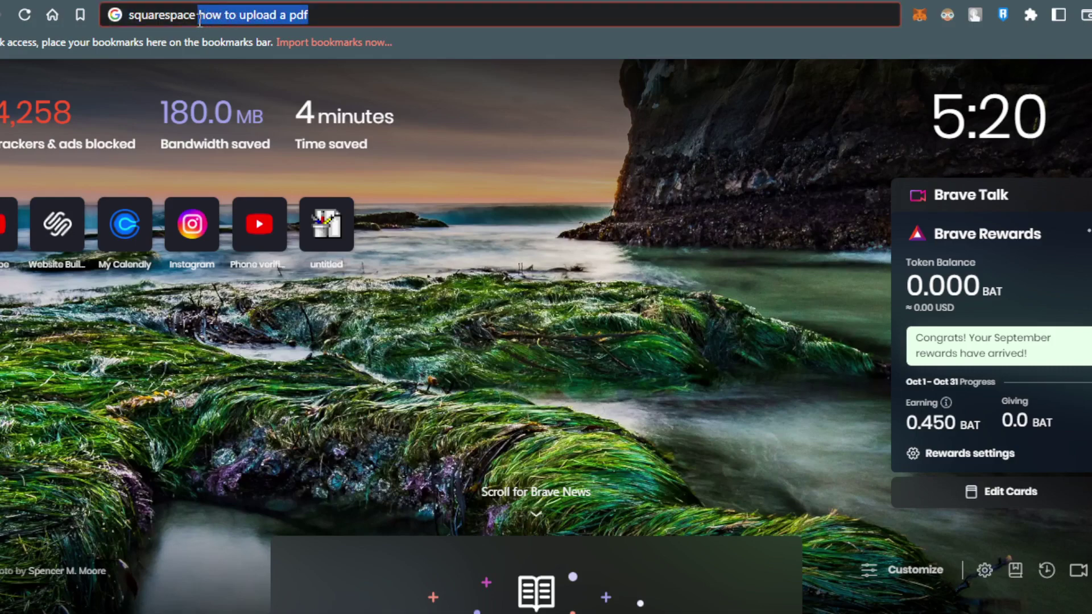
{"action": "key", "text": "BackSpace"}
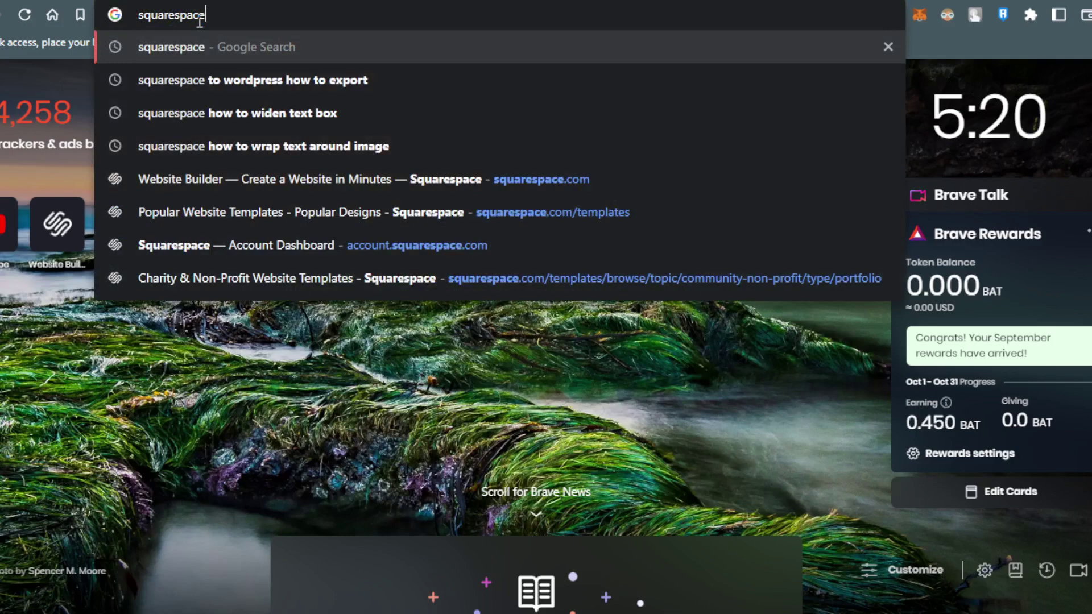
{"action": "key", "text": "BackSpace"}
{"action": "type", "text": "e"}
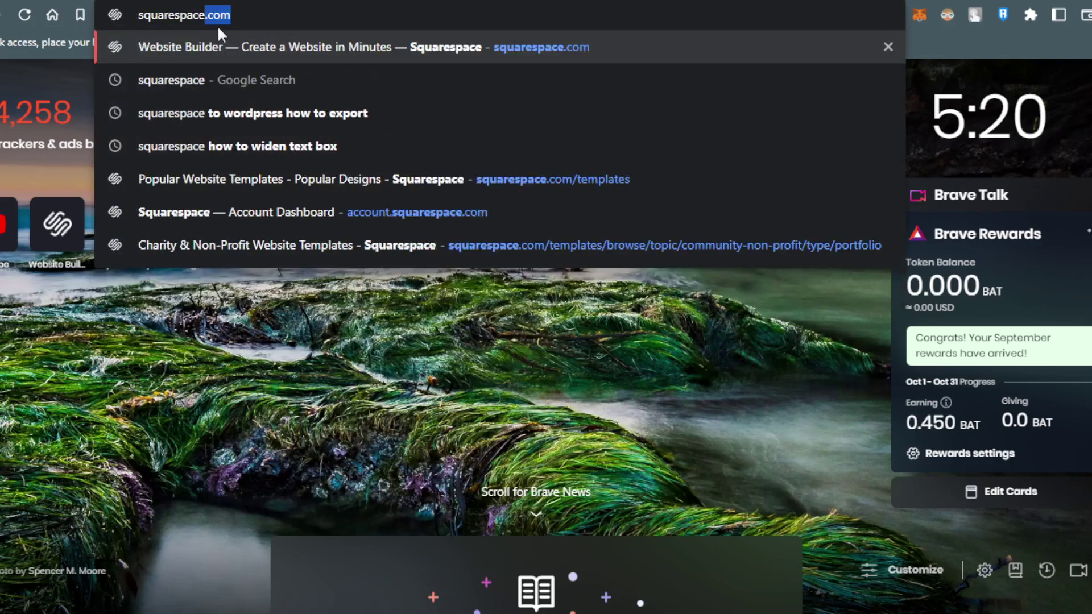
{"action": "type", "text": ".c"}
{"action": "key", "text": "Return"}
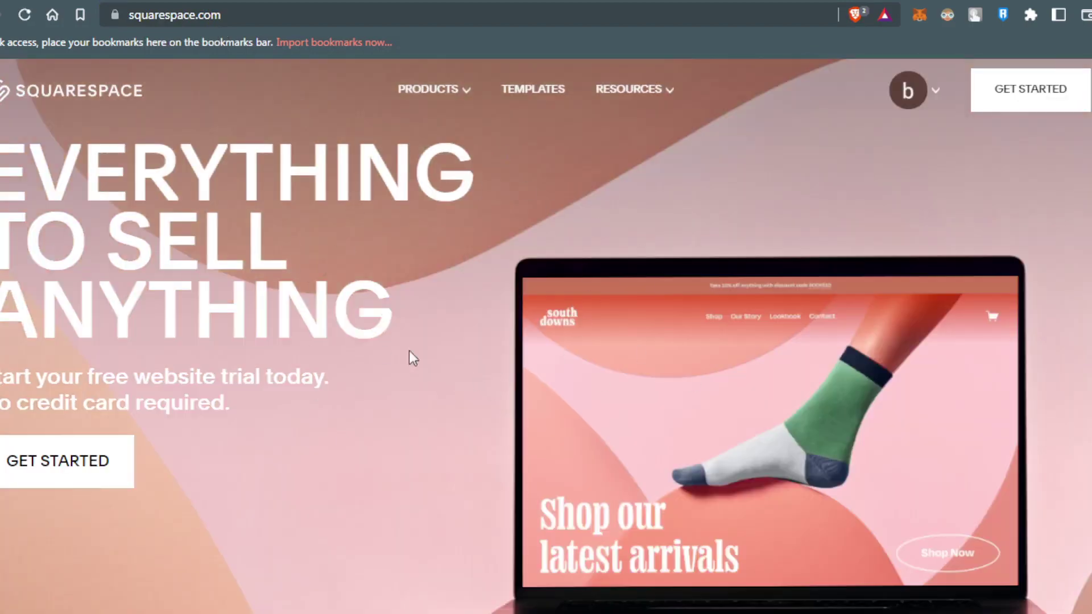
Open the account avatar menu to reach the Account Dashboard listing the trial sites.
{"action": "scroll", "coordinate": [532, 234], "scroll_direction": "down", "scroll_amount": 2}
{"action": "scroll", "coordinate": [407, 280], "scroll_direction": "up", "scroll_amount": 2}
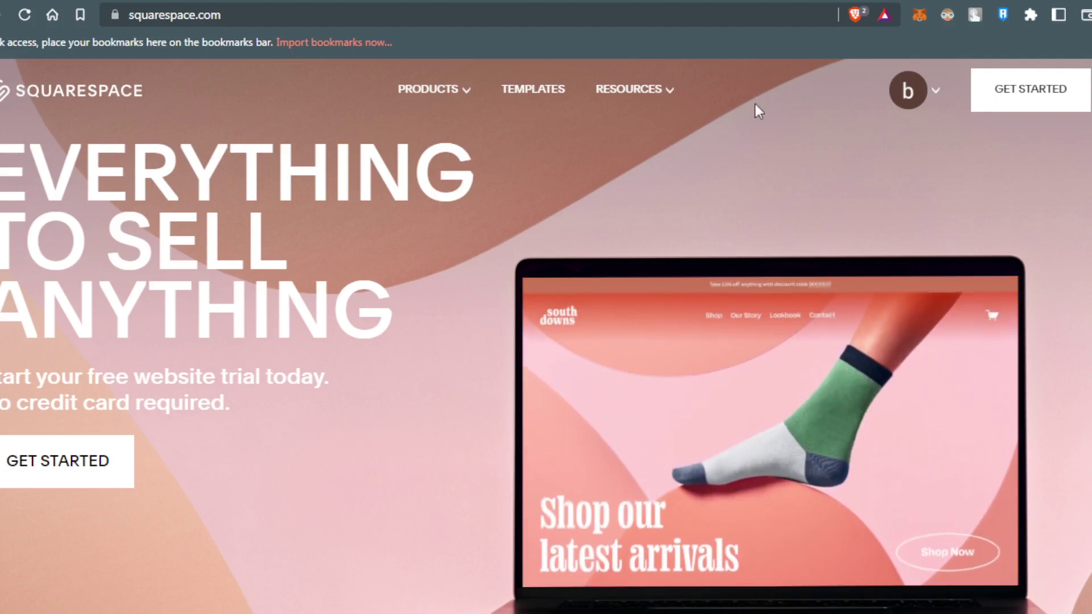
{"action": "left_click", "coordinate": [908, 90]}
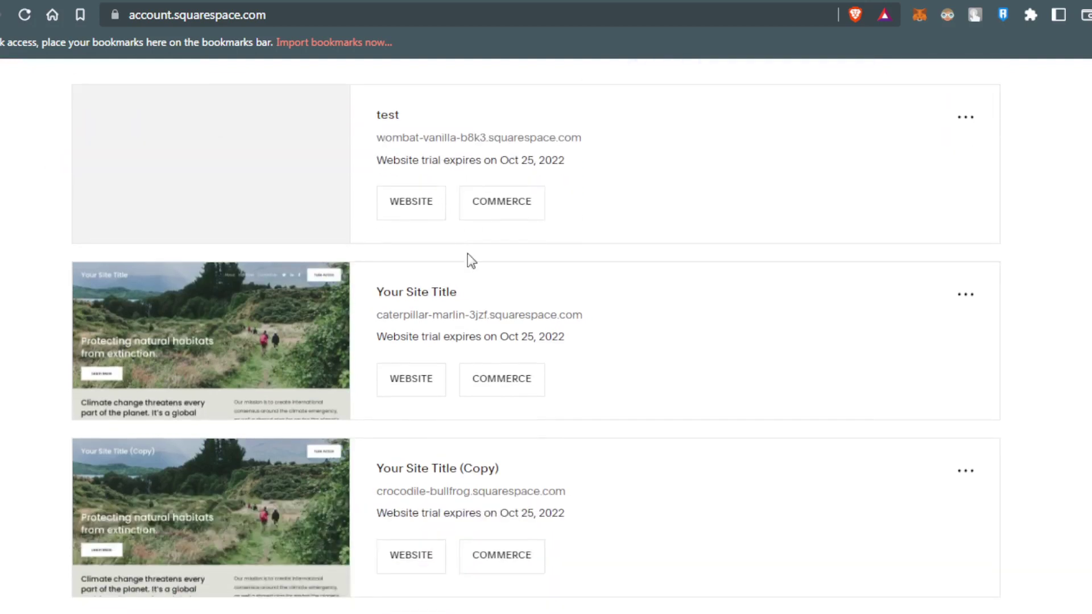
{"action": "scroll", "coordinate": [466, 261], "scroll_direction": "up", "scroll_amount": 2}
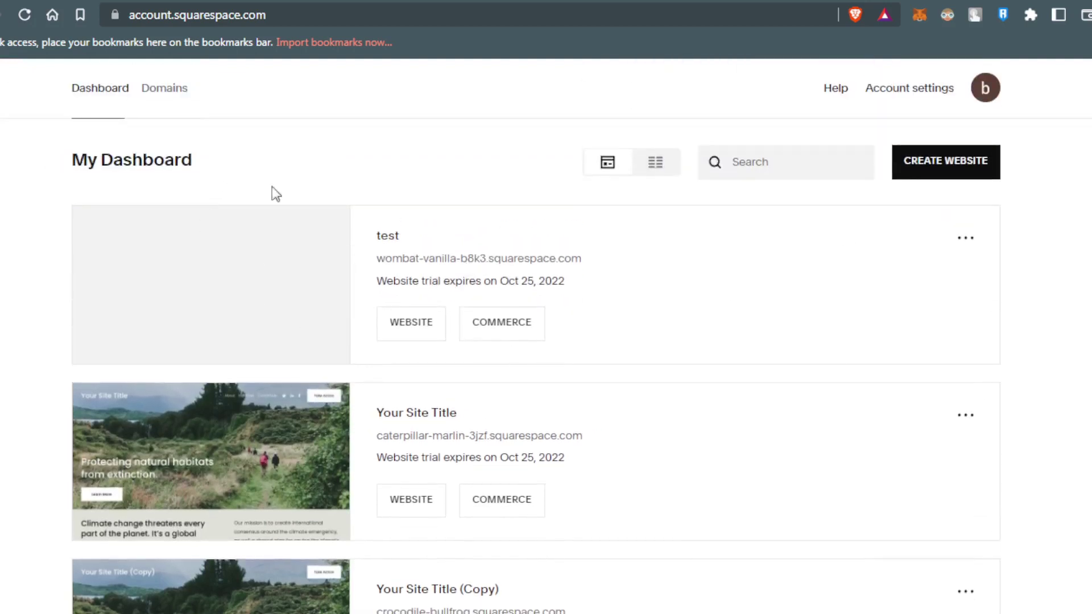
{"action": "scroll", "coordinate": [285, 213], "scroll_direction": "down", "scroll_amount": 2}
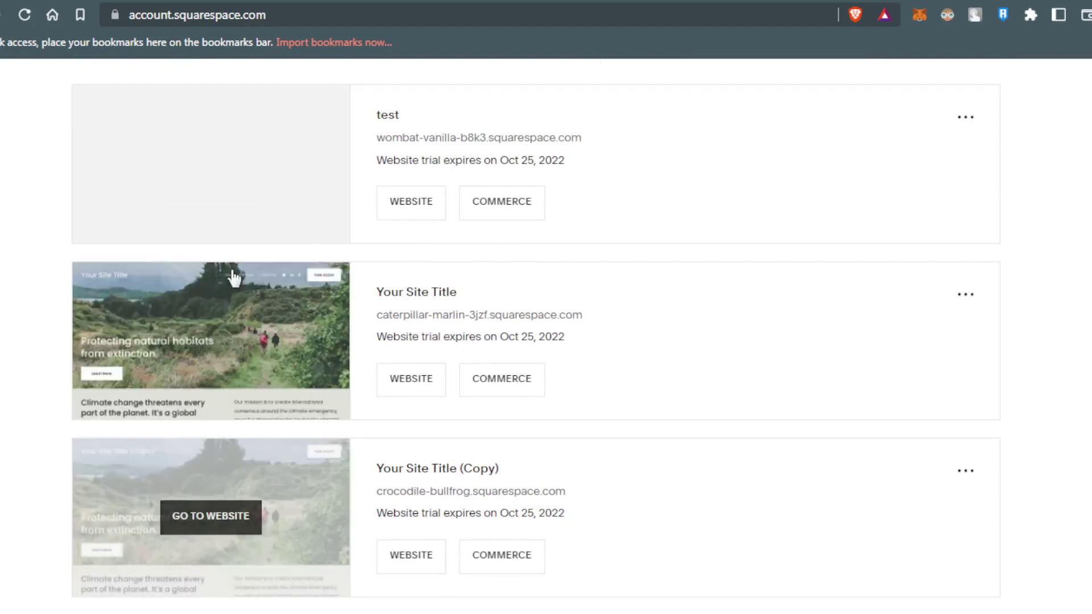
{"action": "scroll", "coordinate": [237, 275], "scroll_direction": "up", "scroll_amount": 2}
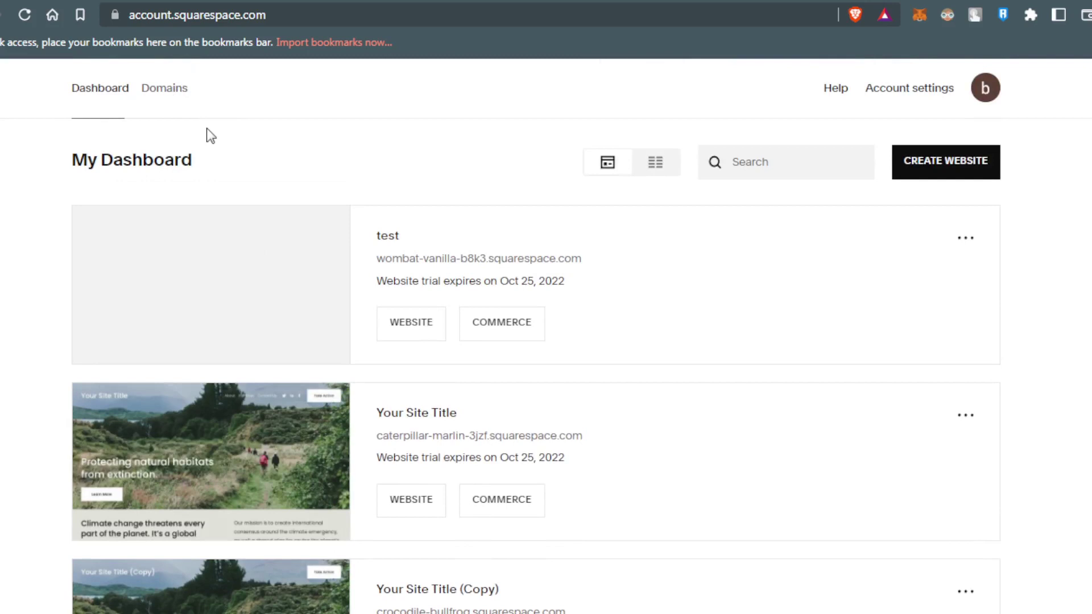
{"action": "left_click", "coordinate": [169, 101]}
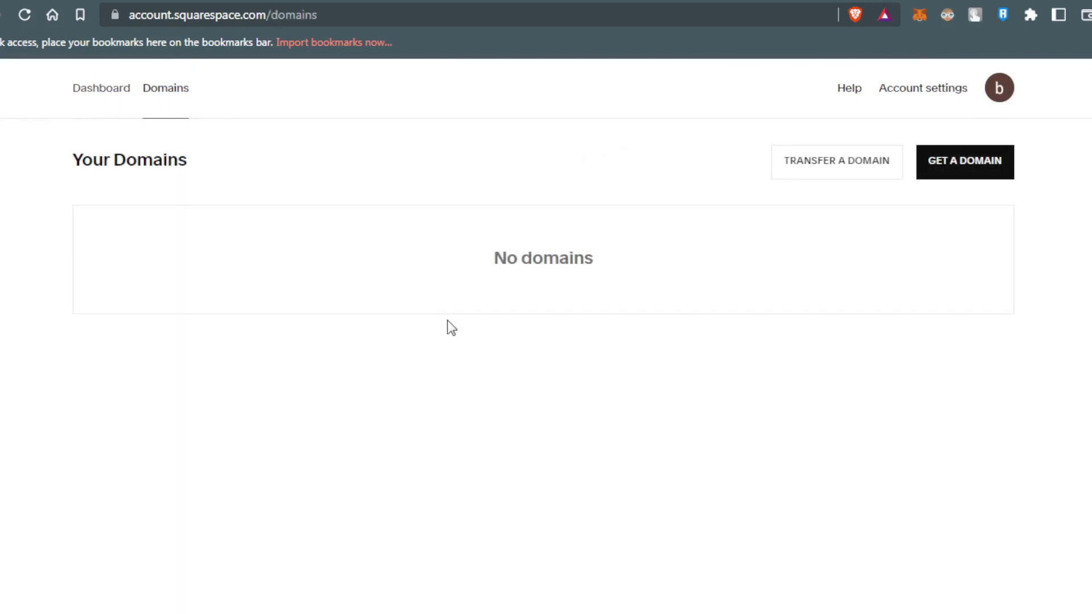
{"action": "left_click_drag", "start_coordinate": [590, 265], "coordinate": [453, 256]}
{"action": "left_click", "coordinate": [420, 302]}
{"action": "left_click", "coordinate": [927, 94]}
{"action": "scroll", "coordinate": [697, 211], "scroll_direction": "down", "scroll_amount": 3}
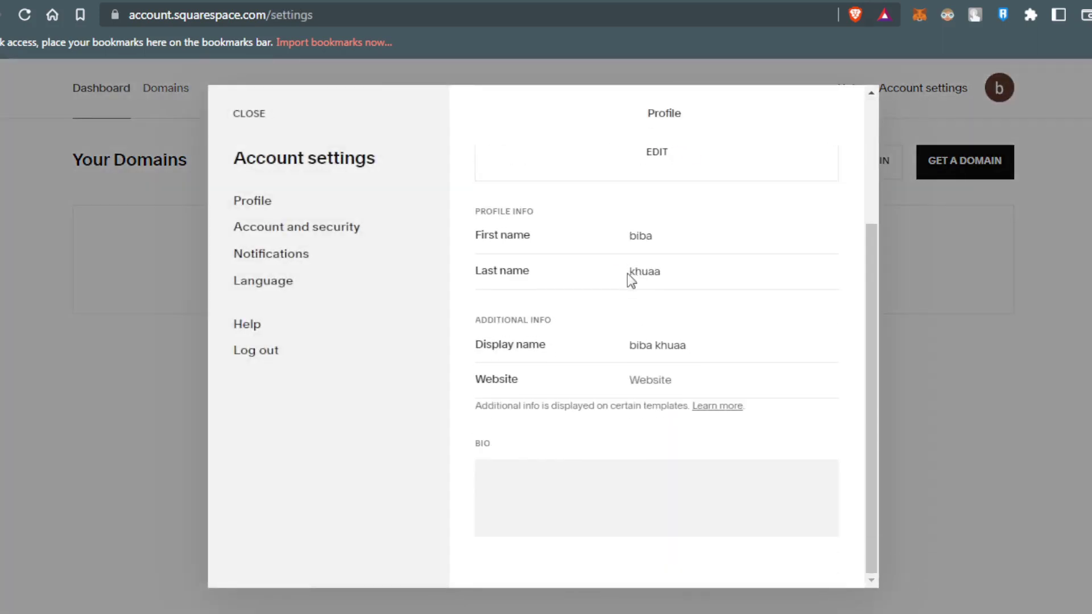
{"action": "left_click", "coordinate": [960, 357]}
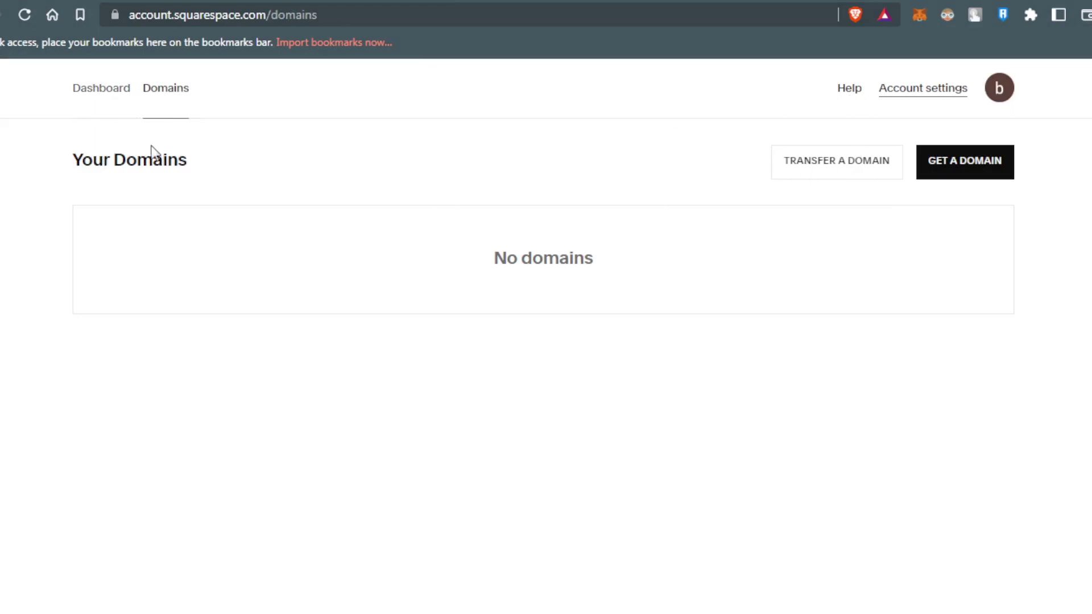
{"action": "left_click", "coordinate": [109, 89]}
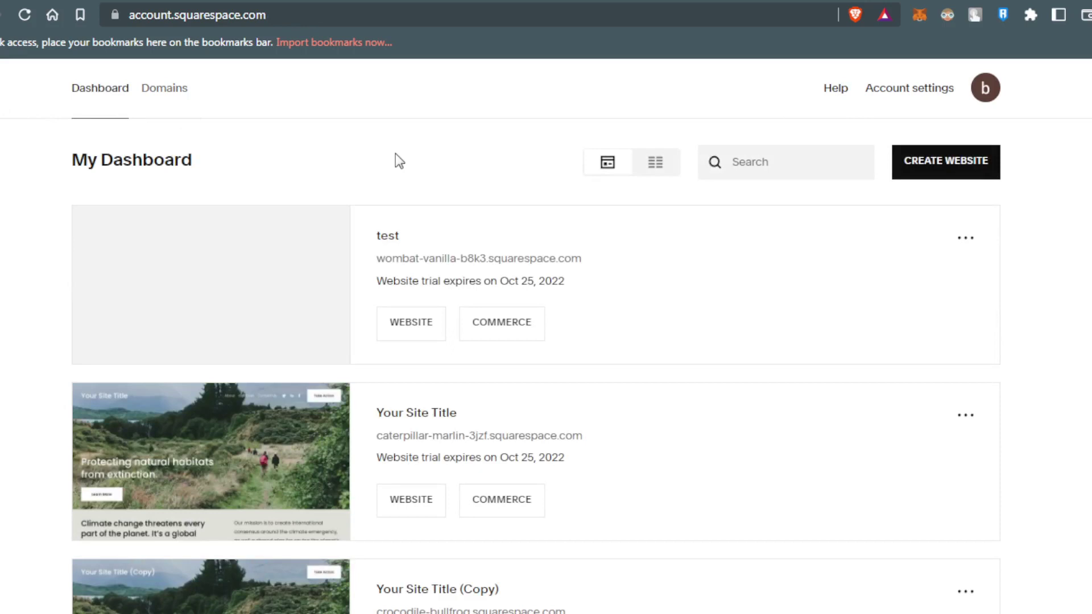
{"action": "left_click", "coordinate": [313, 16]}
{"action": "type", "text": "squarespace how to upload a pdf"}
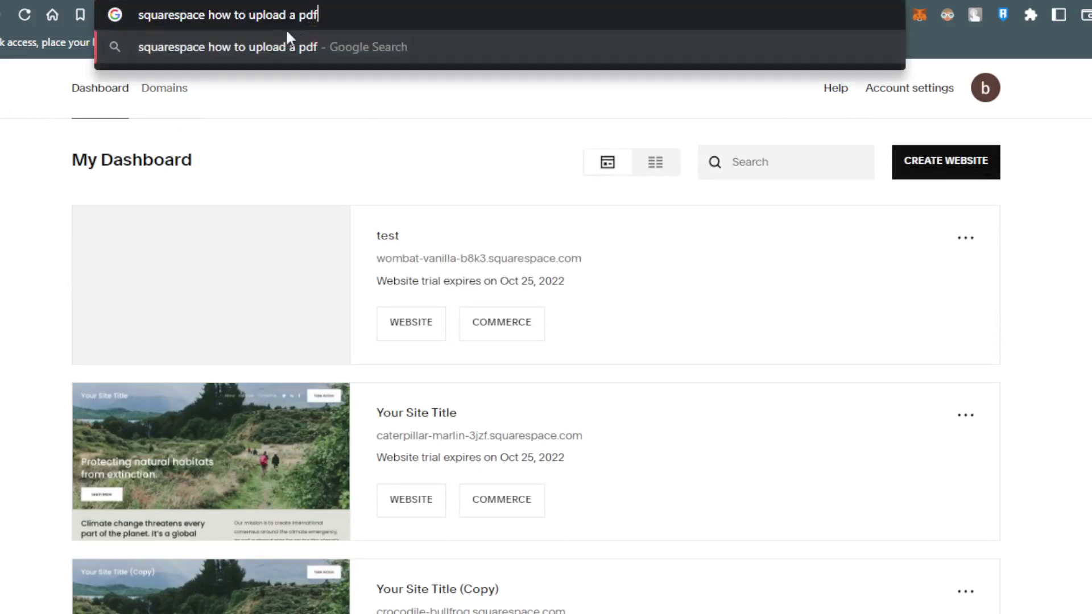
{"action": "left_click_drag", "start_coordinate": [347, 25], "coordinate": [101, 19]}
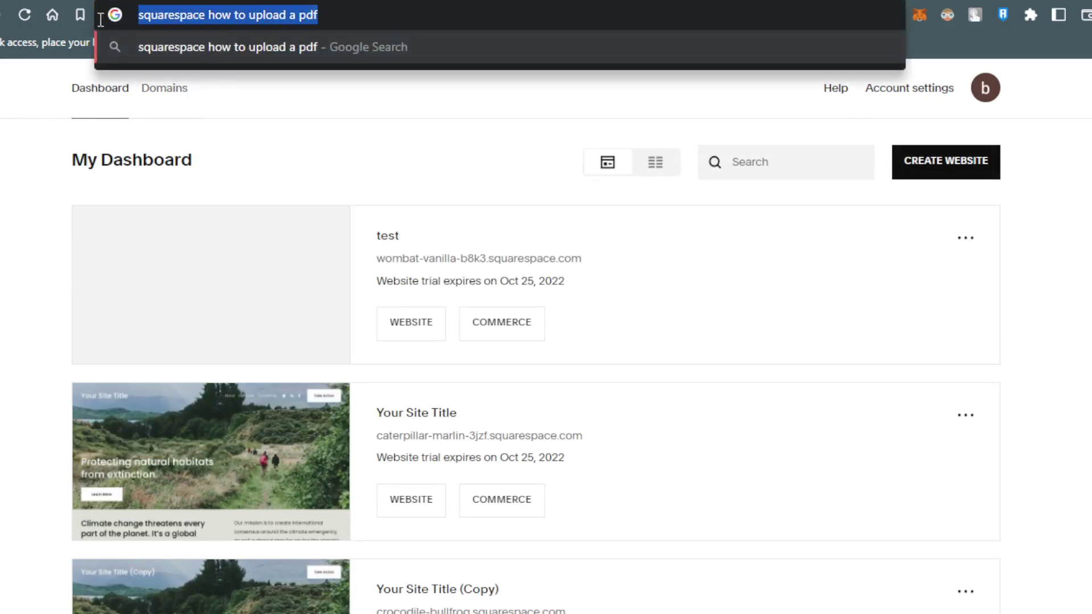
{"action": "left_click", "coordinate": [345, 180]}
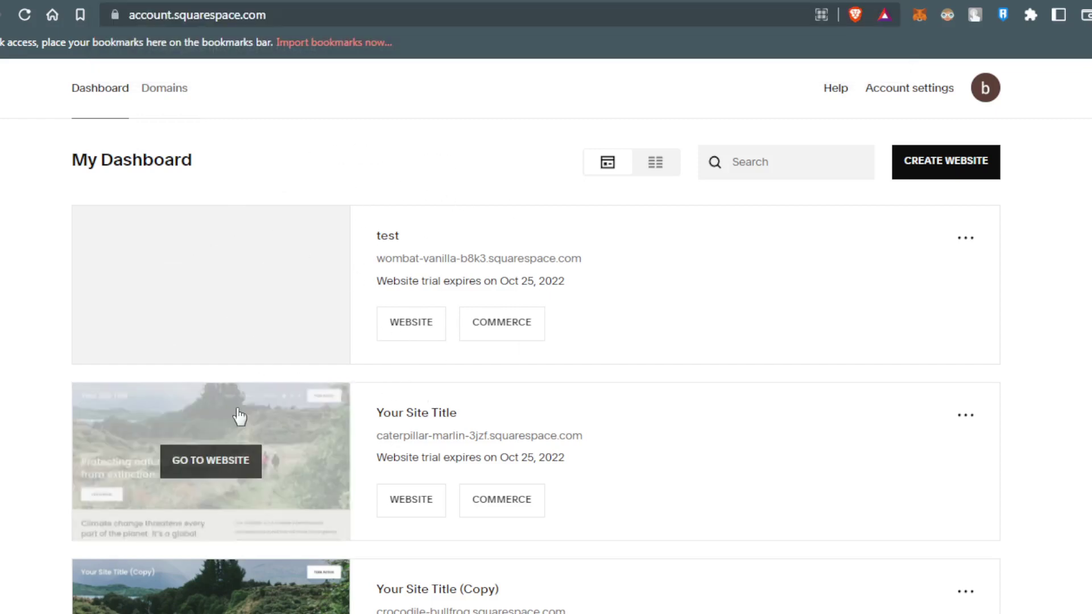
Open the test site, start editing its Work page, and scroll to the bio text section.
{"action": "left_click", "coordinate": [217, 290]}
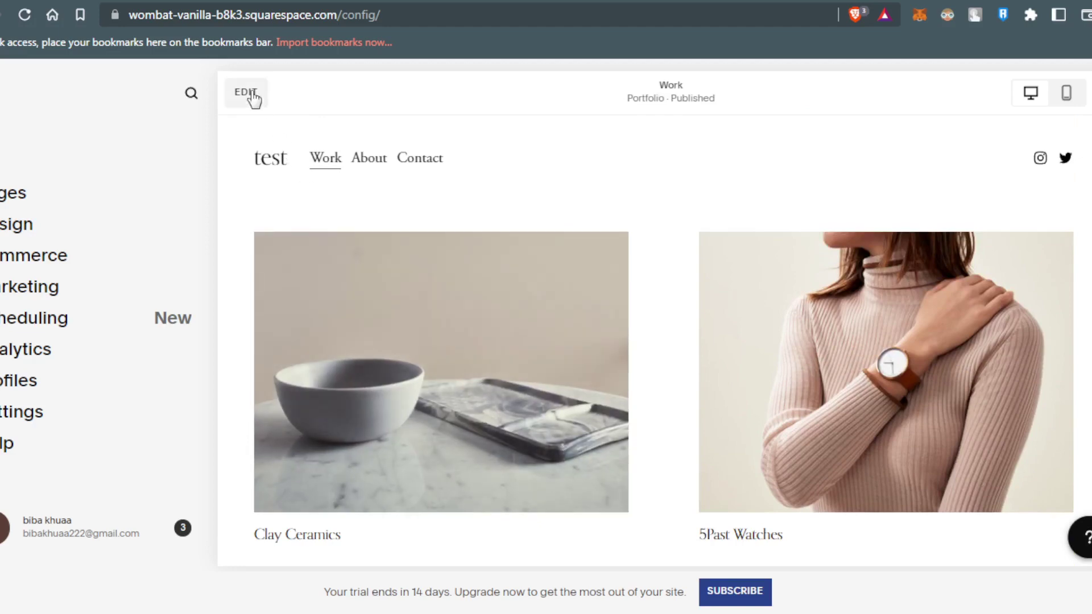
{"action": "left_click", "coordinate": [252, 97]}
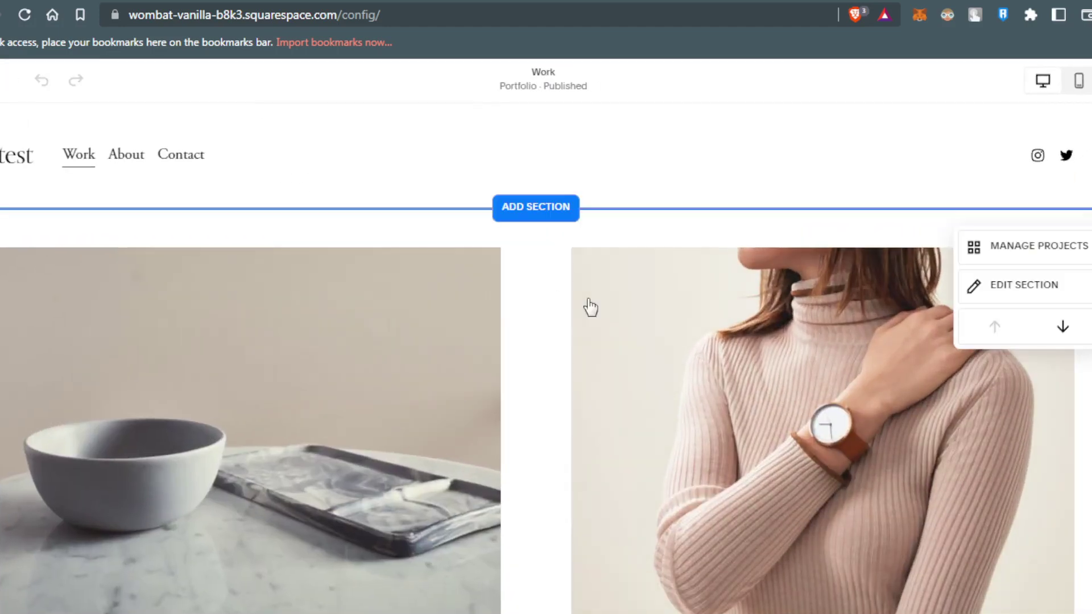
{"action": "scroll", "coordinate": [357, 366], "scroll_direction": "down", "scroll_amount": 9}
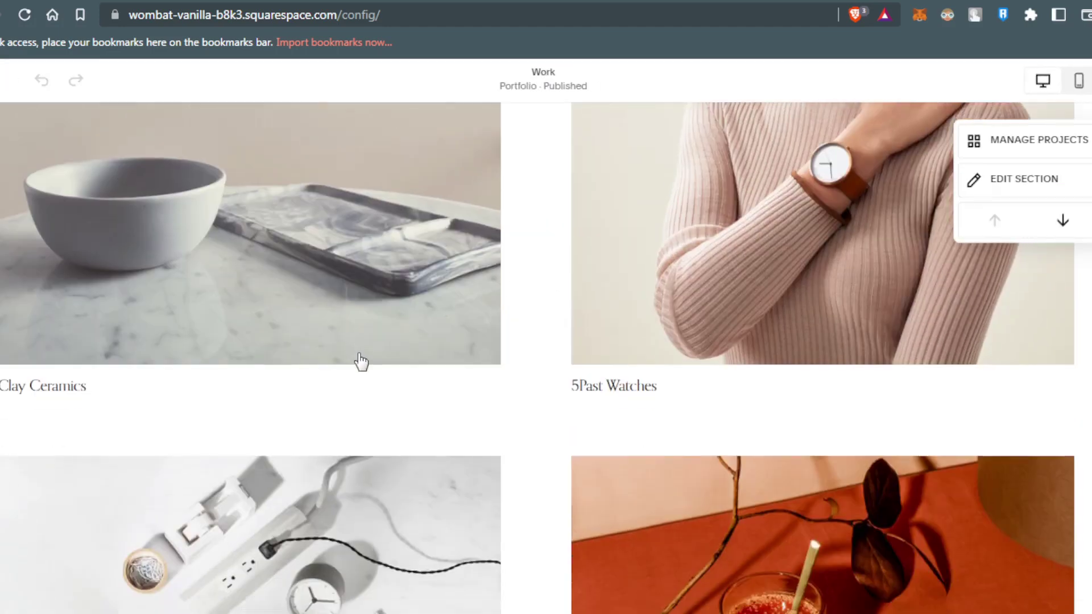
{"action": "scroll", "coordinate": [361, 362], "scroll_direction": "down", "scroll_amount": 10}
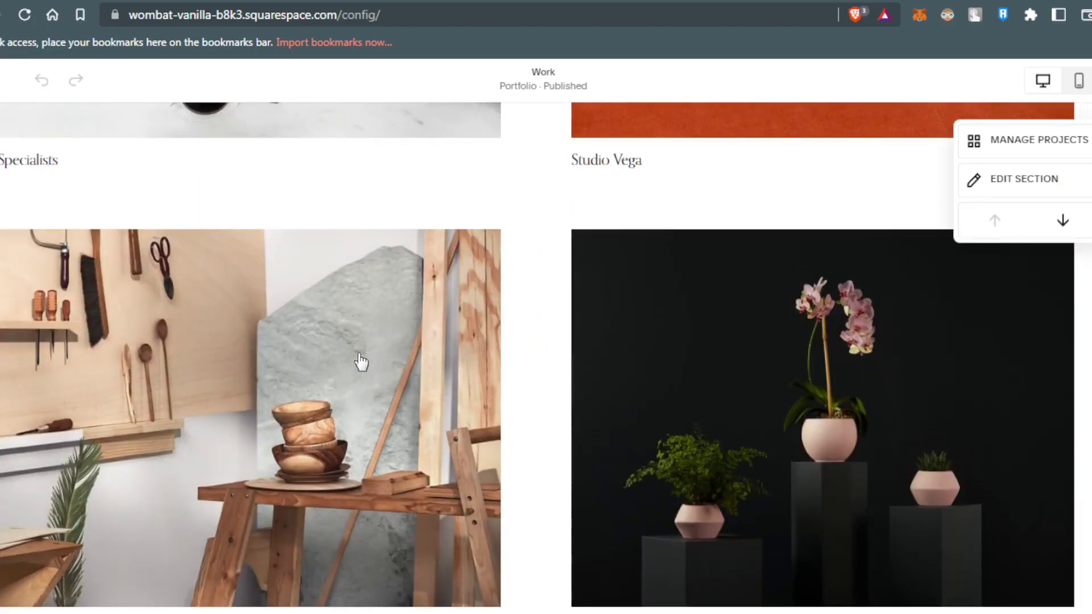
{"action": "scroll", "coordinate": [472, 324], "scroll_direction": "down", "scroll_amount": 7}
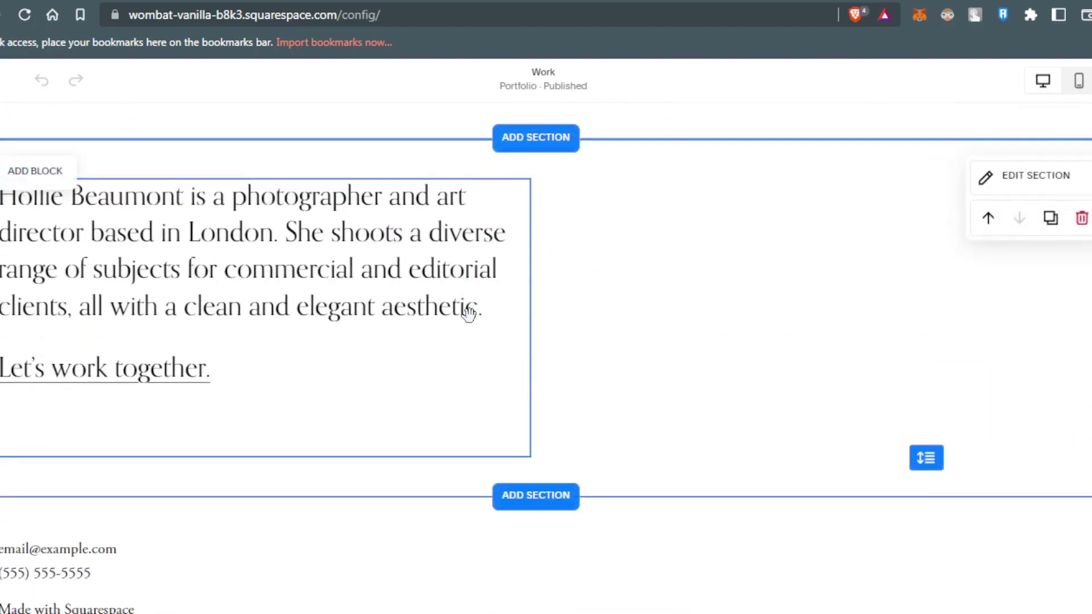
{"action": "scroll", "coordinate": [472, 325], "scroll_direction": "up", "scroll_amount": 5}
{"action": "scroll", "coordinate": [472, 324], "scroll_direction": "up", "scroll_amount": 3}
{"action": "scroll", "coordinate": [472, 324], "scroll_direction": "down", "scroll_amount": 9}
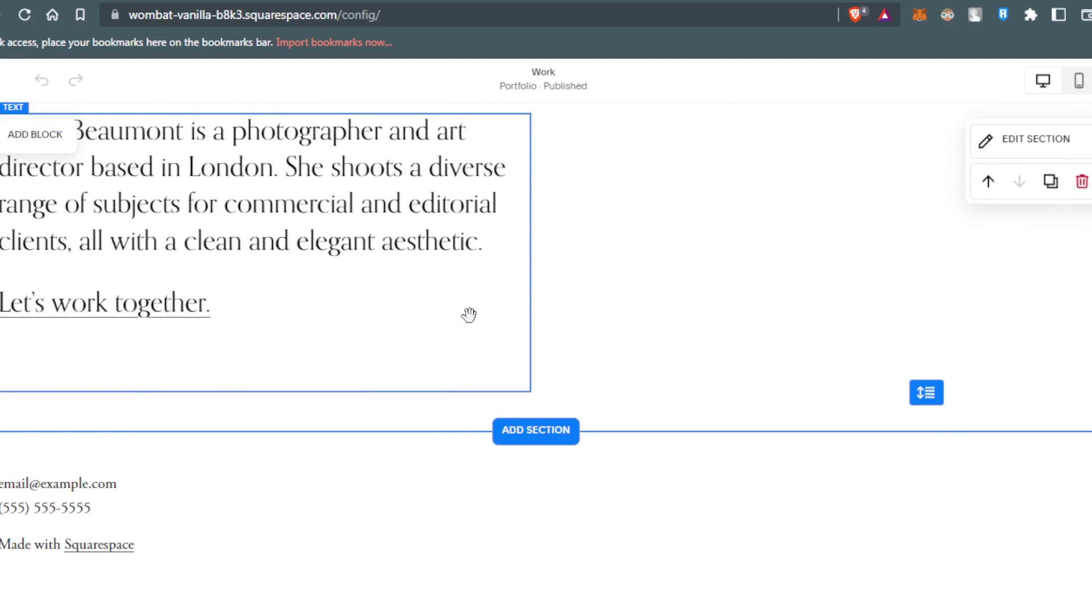
{"action": "scroll", "coordinate": [473, 324], "scroll_direction": "up", "scroll_amount": 4}
{"action": "scroll", "coordinate": [473, 323], "scroll_direction": "down", "scroll_amount": 3}
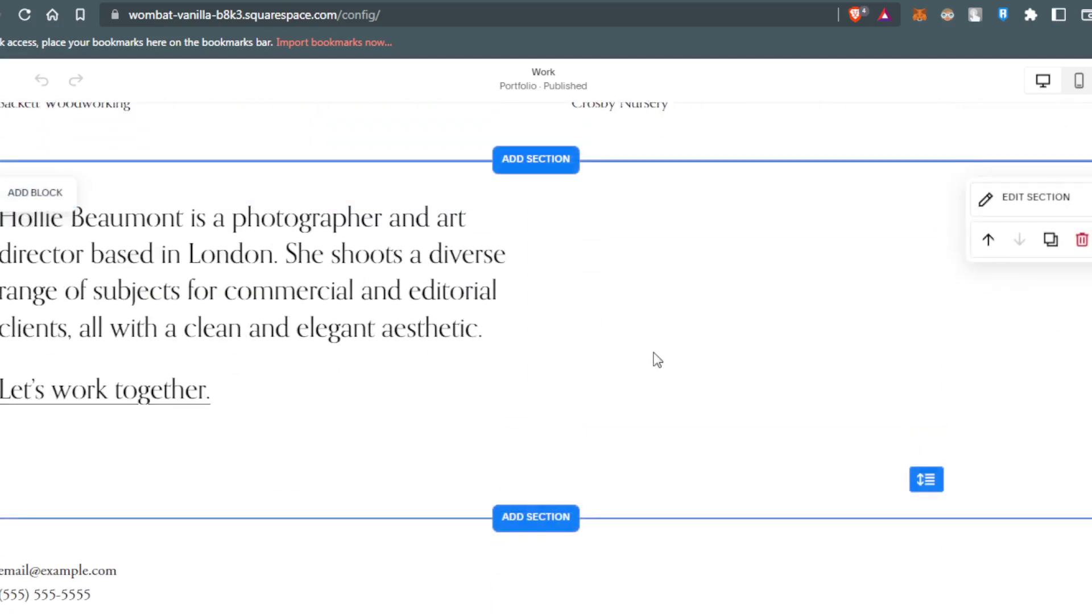
View the bio section's Background options and dismiss the 'Introducing background art' popup.
{"action": "left_click", "coordinate": [1004, 209]}
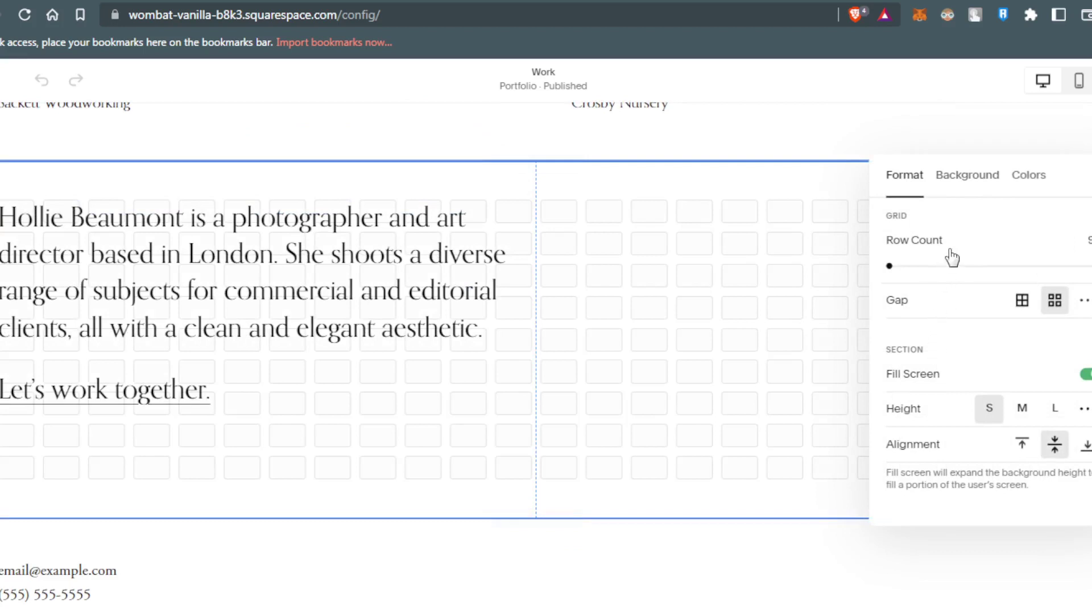
{"action": "left_click", "coordinate": [965, 180]}
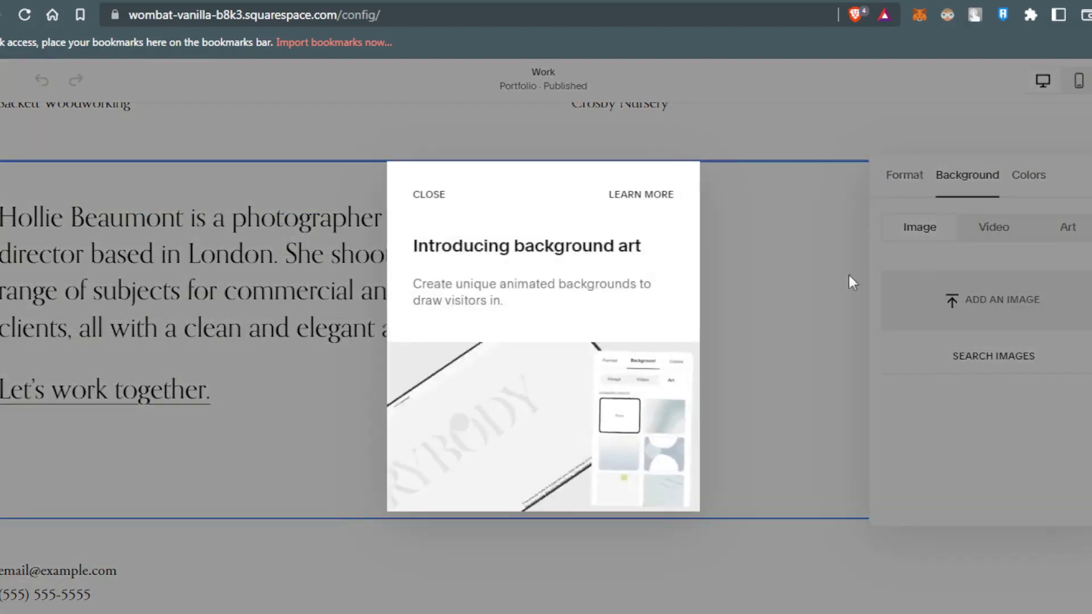
{"action": "left_click", "coordinate": [432, 195]}
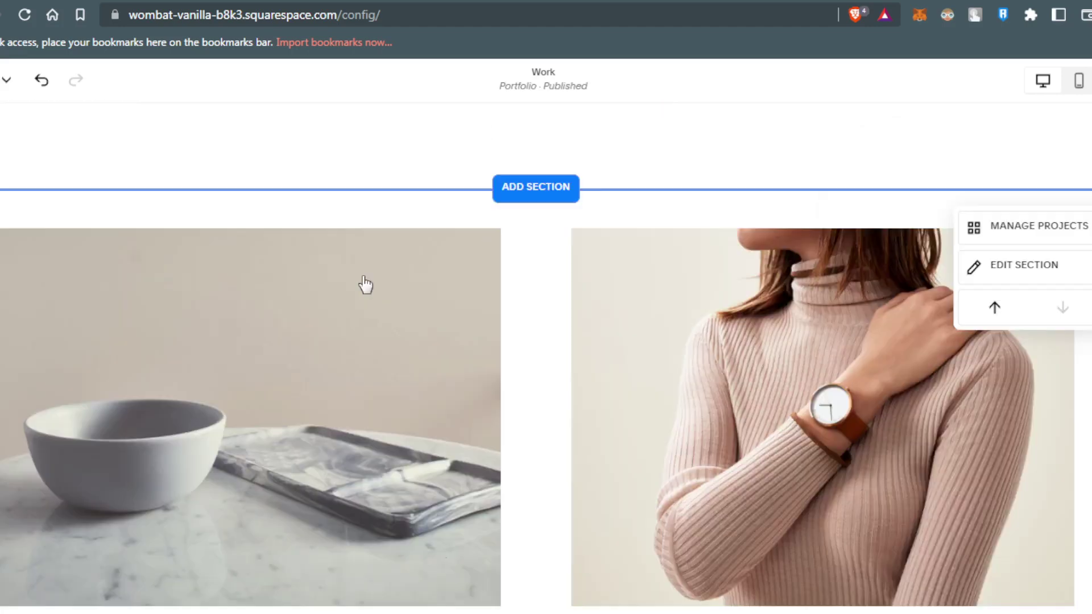
Add a blank section above the project images and open its block list.
{"action": "left_click", "coordinate": [547, 192]}
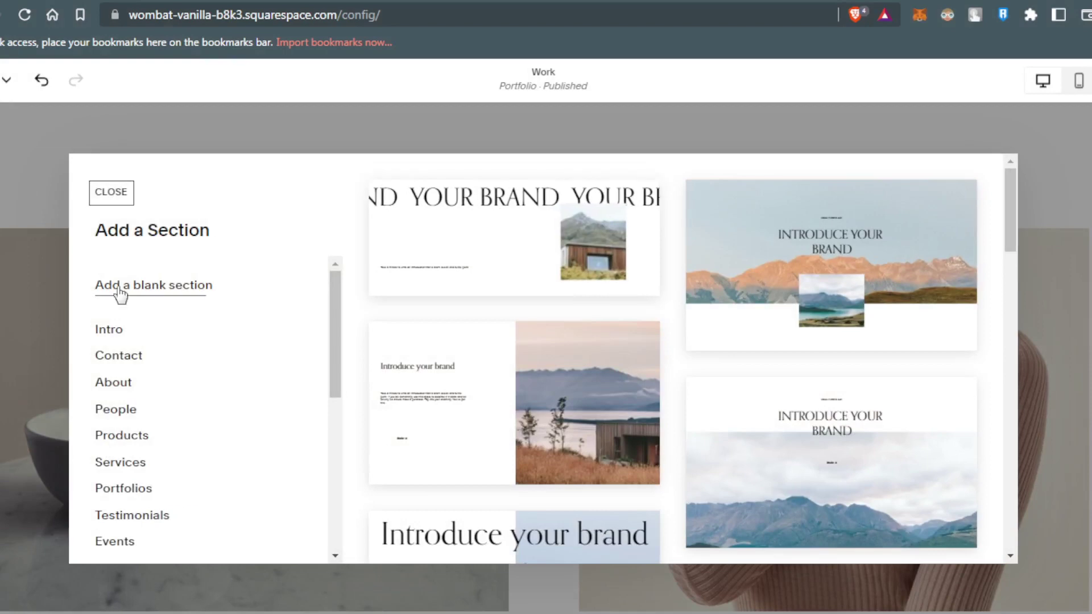
{"action": "left_click", "coordinate": [121, 292]}
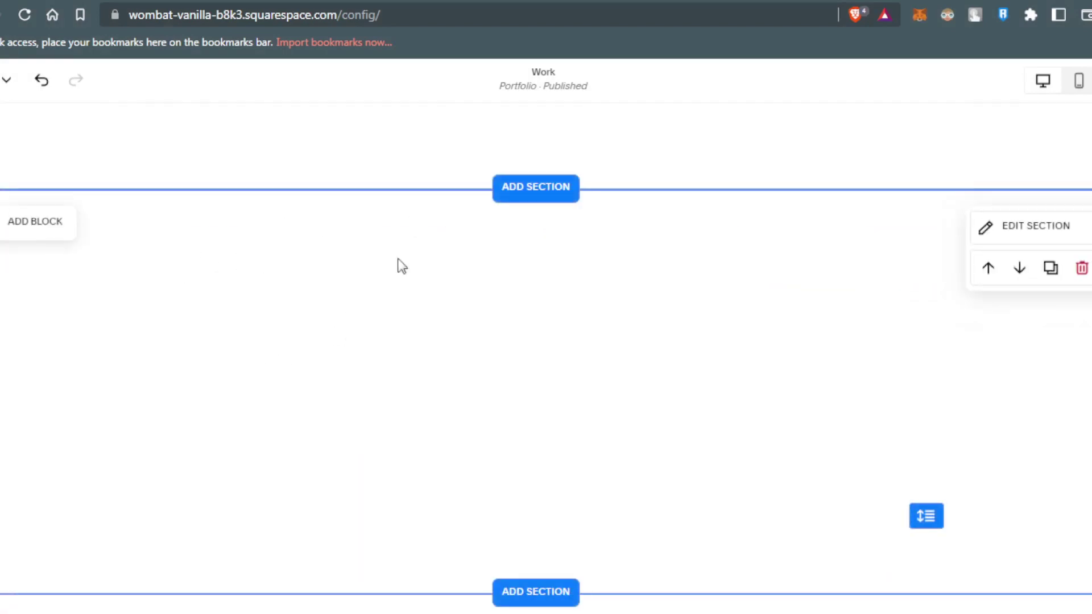
{"action": "left_click", "coordinate": [24, 221]}
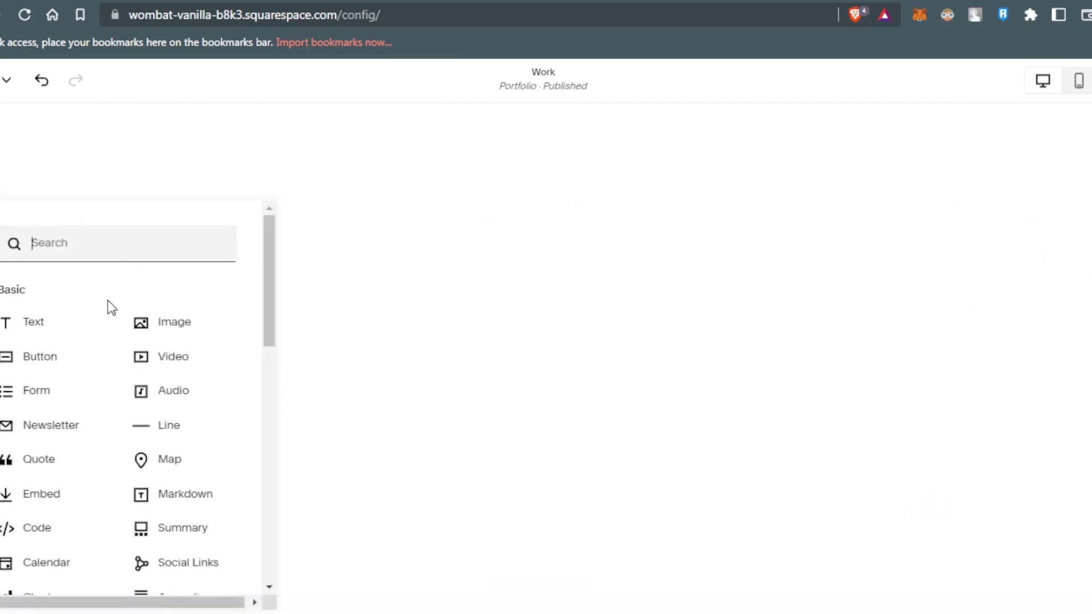
Browse the block picker down to Basic blocks like Embed, clearing stray search text.
{"action": "scroll", "coordinate": [110, 321], "scroll_direction": "down", "scroll_amount": 3}
{"action": "scroll", "coordinate": [117, 330], "scroll_direction": "up", "scroll_amount": 1}
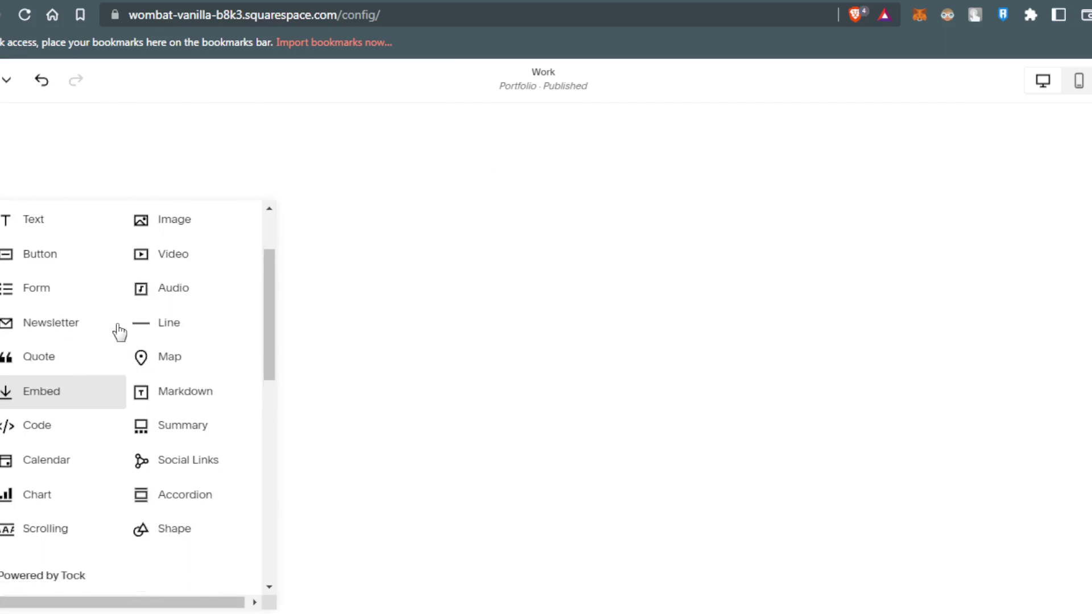
{"action": "scroll", "coordinate": [119, 331], "scroll_direction": "up", "scroll_amount": 2}
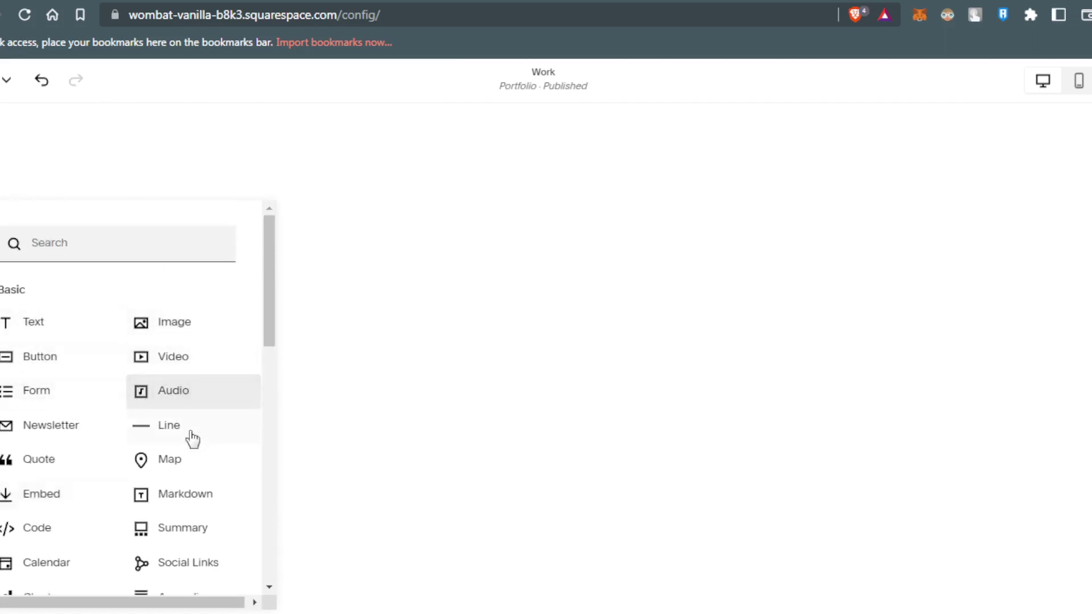
{"action": "scroll", "coordinate": [124, 427], "scroll_direction": "down", "scroll_amount": 2}
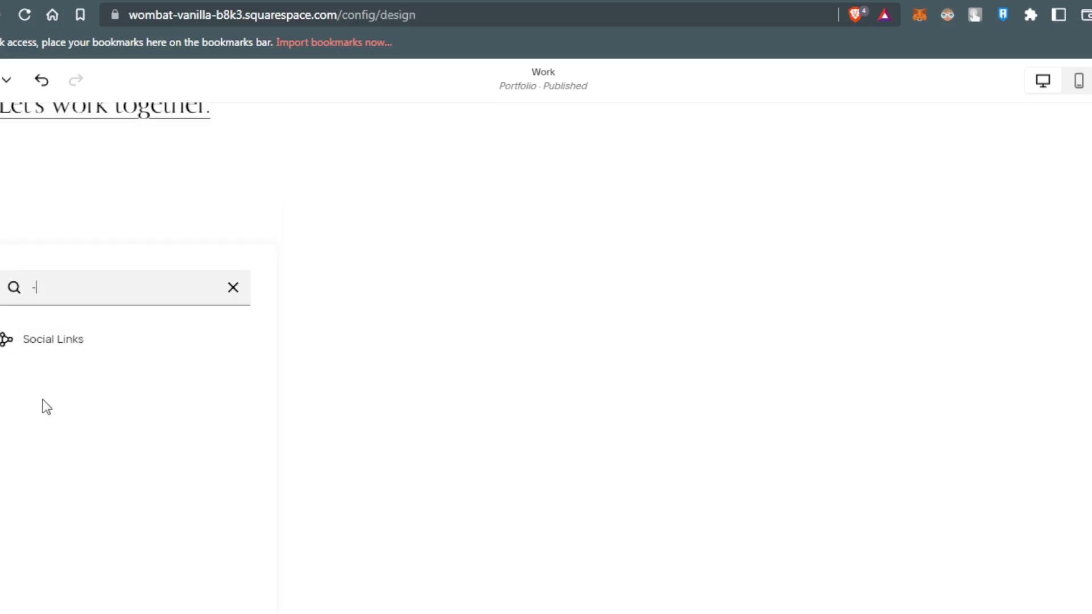
{"action": "scroll", "coordinate": [61, 373], "scroll_direction": "down", "scroll_amount": 1}
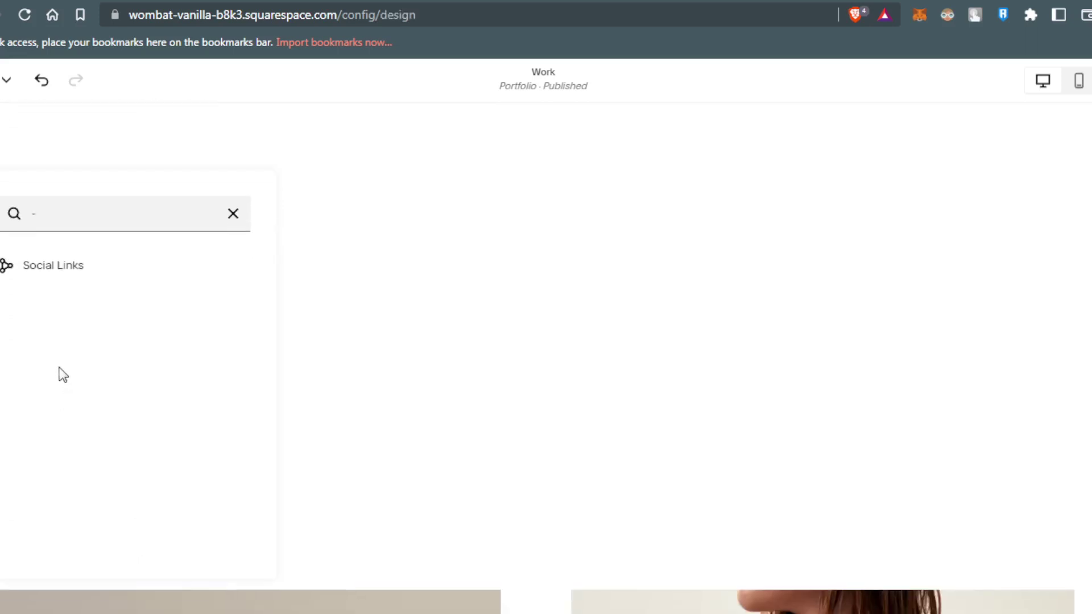
{"action": "key", "text": "BackSpace"}
{"action": "scroll", "coordinate": [63, 359], "scroll_direction": "down", "scroll_amount": 1}
{"action": "scroll", "coordinate": [63, 358], "scroll_direction": "down", "scroll_amount": 2}
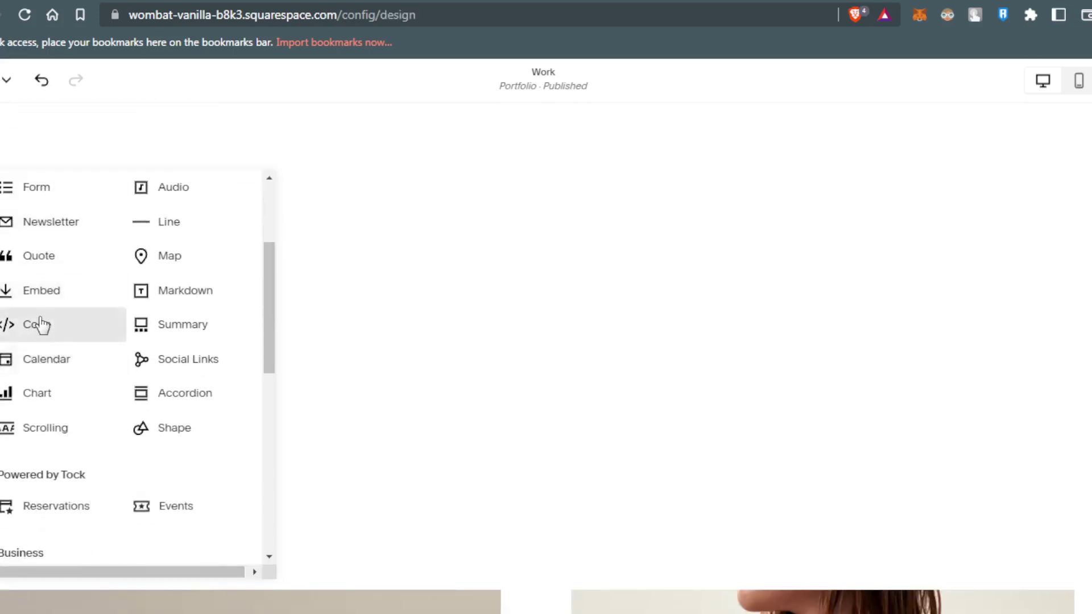
Insert an Embed block into the new section, set to embed by Link.
{"action": "left_click", "coordinate": [39, 295]}
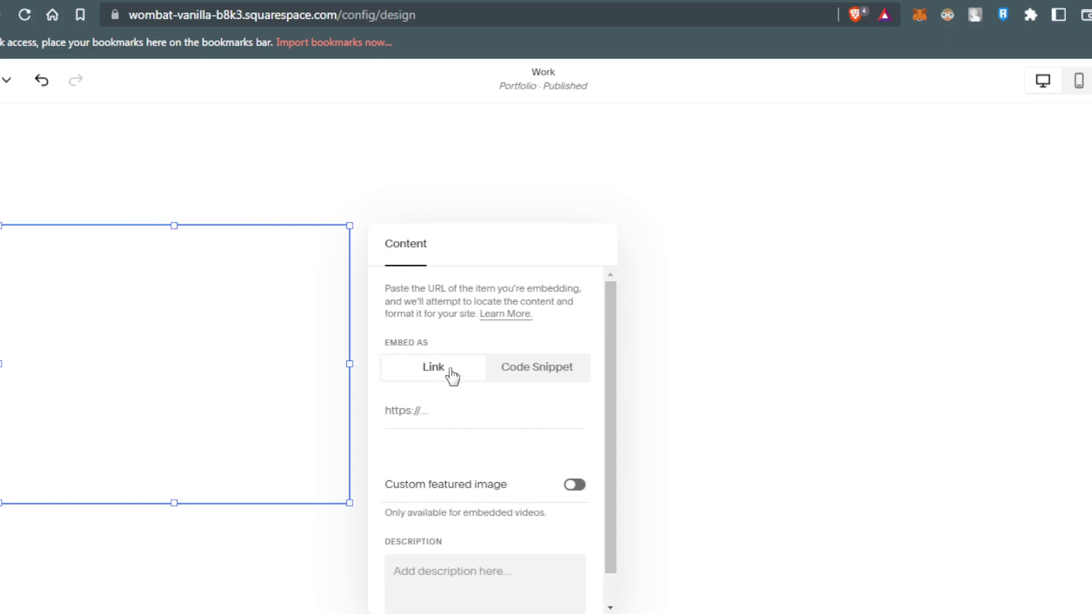
{"action": "left_click", "coordinate": [541, 376]}
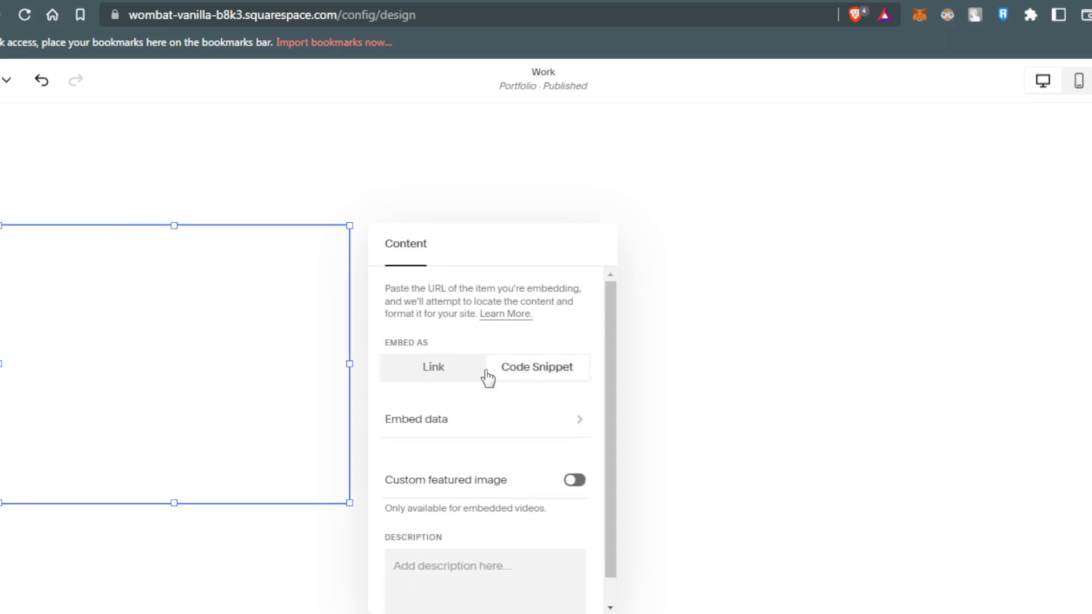
{"action": "left_click", "coordinate": [451, 375]}
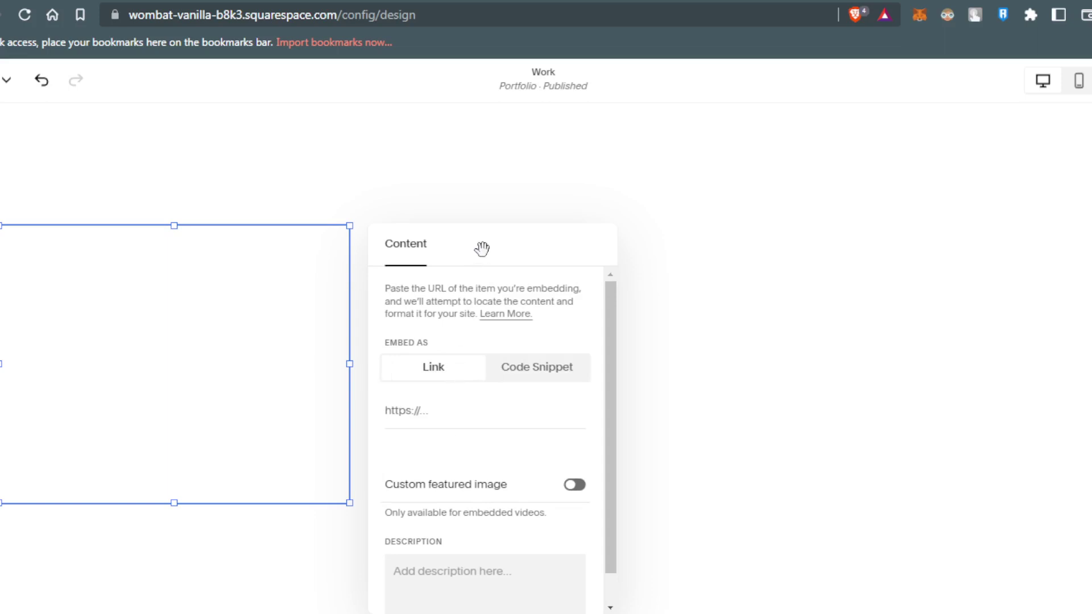
In the sample.pdf tab, check its pages and select the PDF's web address.
{"action": "left_click", "coordinate": [436, 1]}
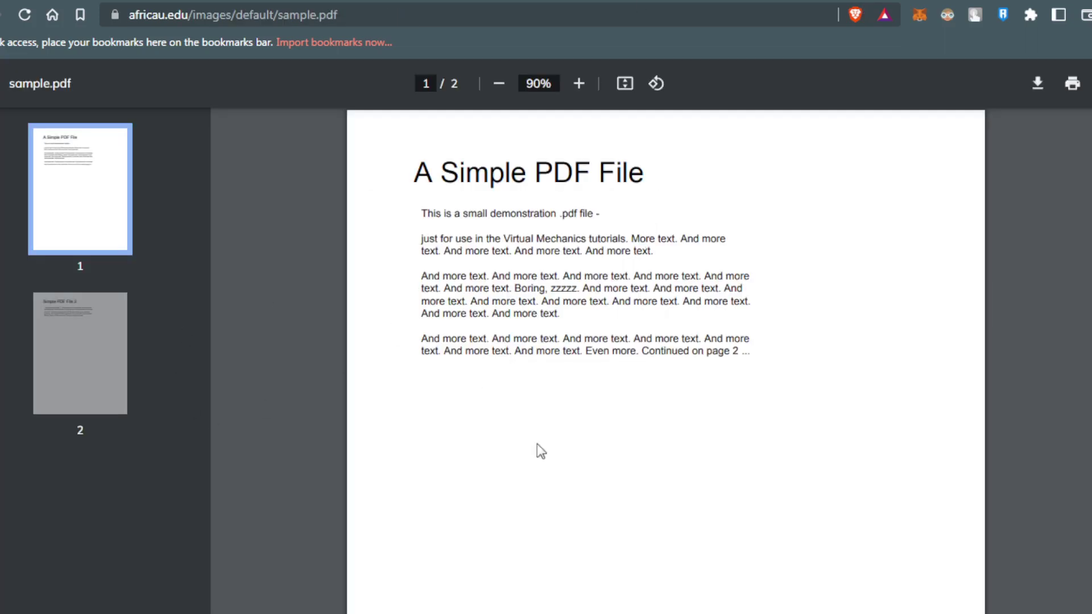
{"action": "left_click", "coordinate": [50, 304]}
{"action": "left_click", "coordinate": [94, 239]}
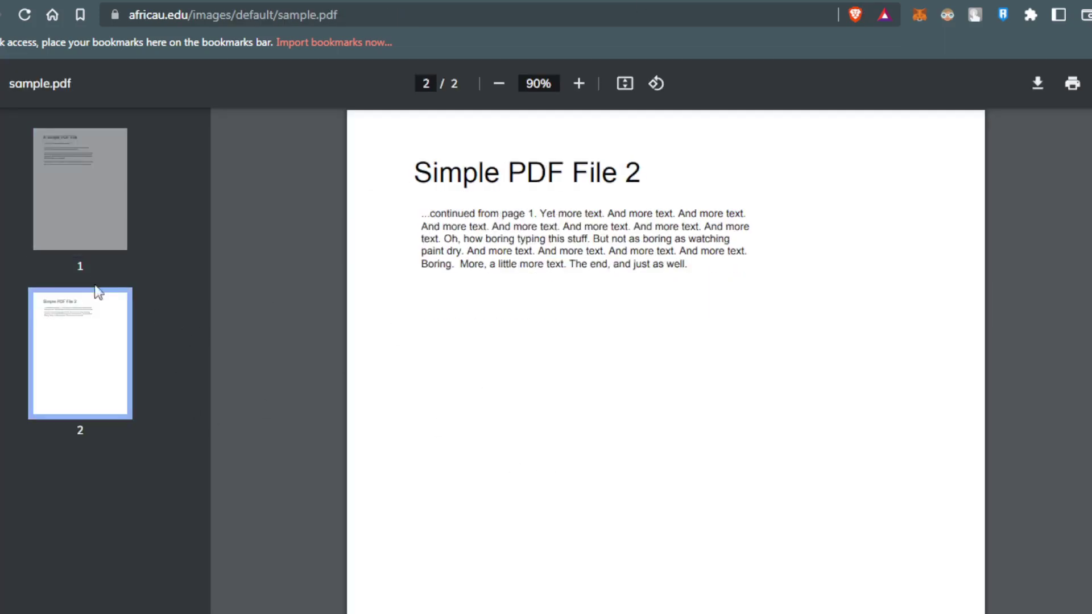
{"action": "left_click", "coordinate": [68, 357]}
{"action": "left_click", "coordinate": [63, 180]}
{"action": "left_click", "coordinate": [76, 330]}
{"action": "left_click", "coordinate": [87, 206]}
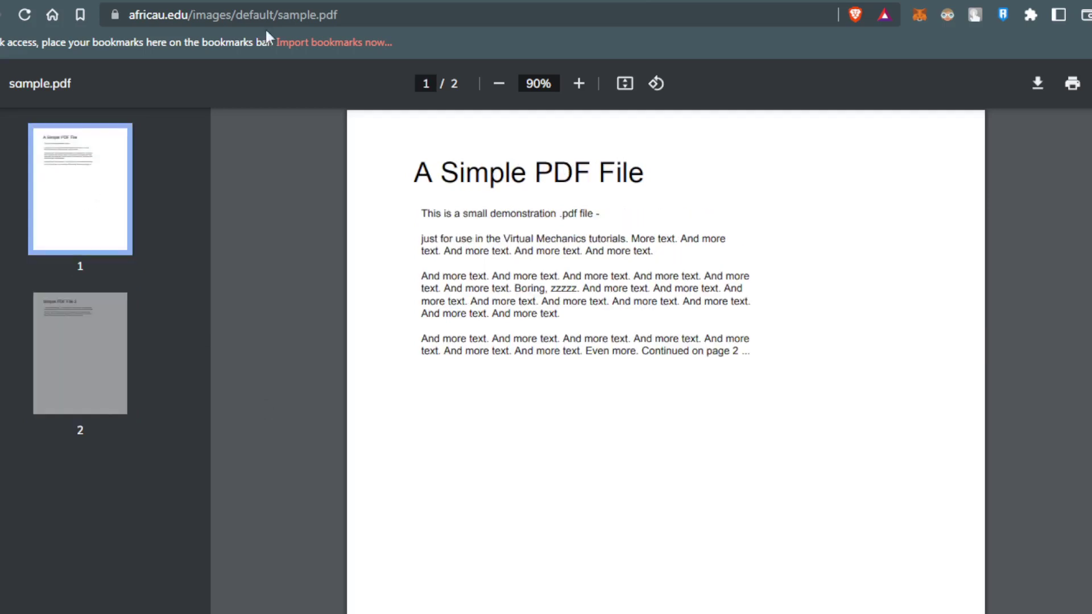
{"action": "left_click", "coordinate": [361, 18]}
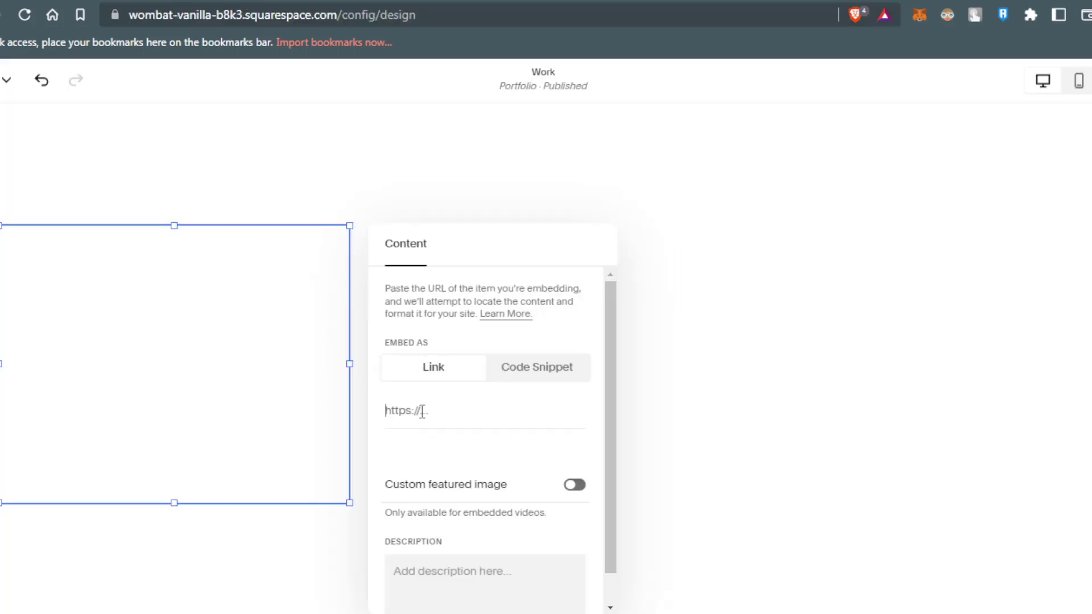
Paste the sample.pdf URL into the Embed block's link field and check the embedded PDF.
{"action": "key", "text": "ctrl+v"}
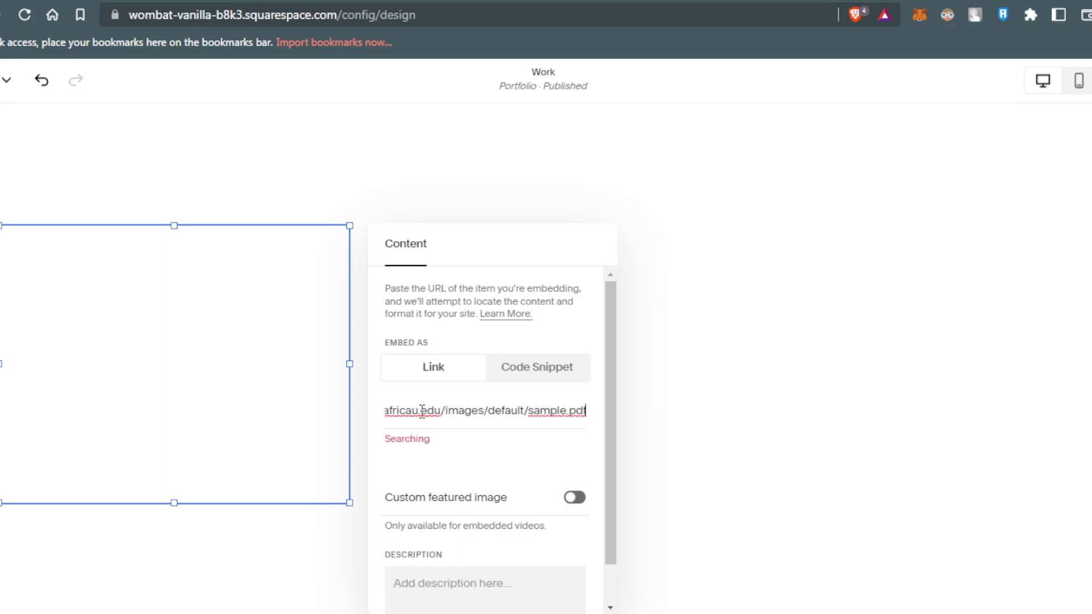
{"action": "scroll", "coordinate": [432, 428], "scroll_direction": "down", "scroll_amount": 1}
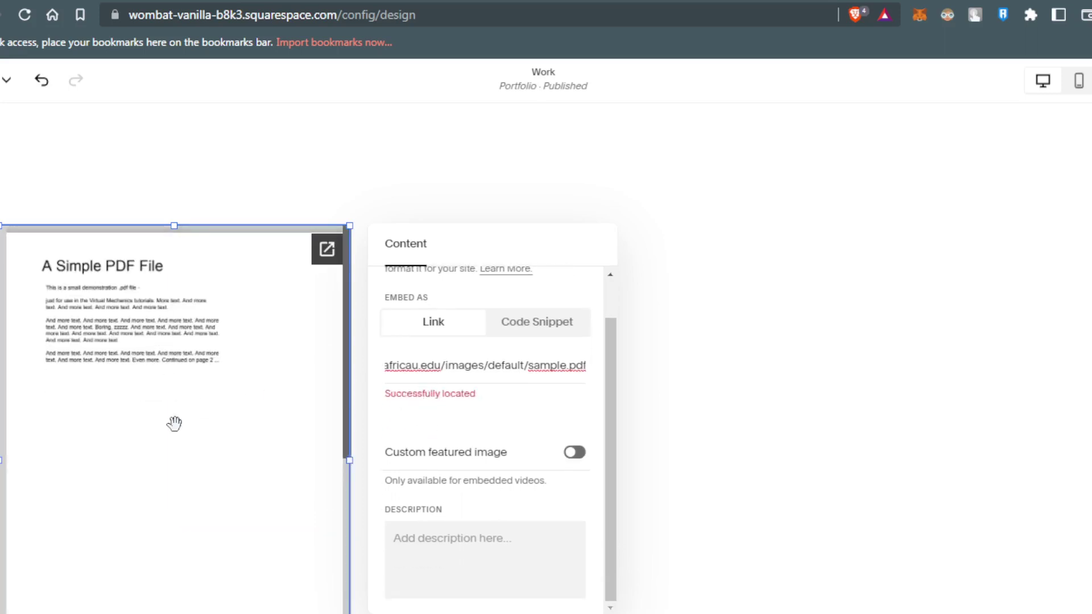
{"action": "scroll", "coordinate": [193, 401], "scroll_direction": "down", "scroll_amount": 5}
{"action": "scroll", "coordinate": [191, 310], "scroll_direction": "up", "scroll_amount": 5}
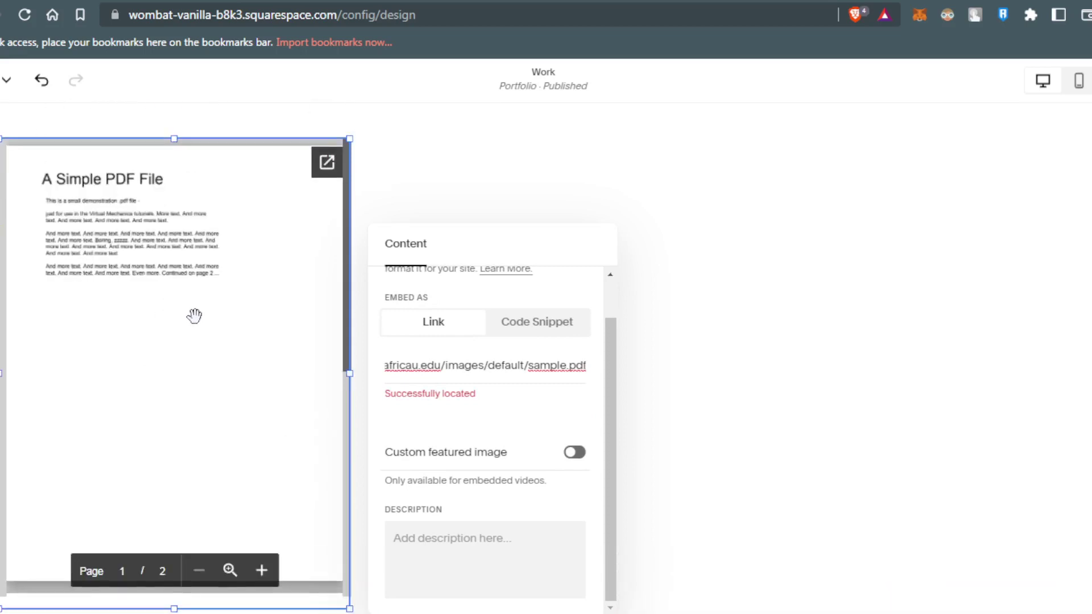
{"action": "scroll", "coordinate": [195, 317], "scroll_direction": "down", "scroll_amount": 2}
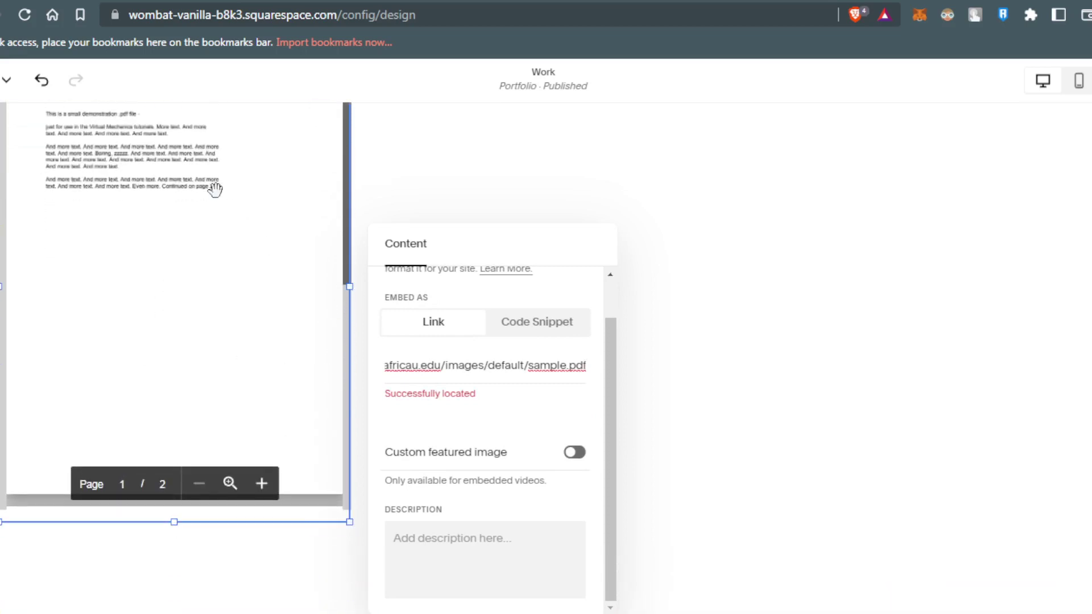